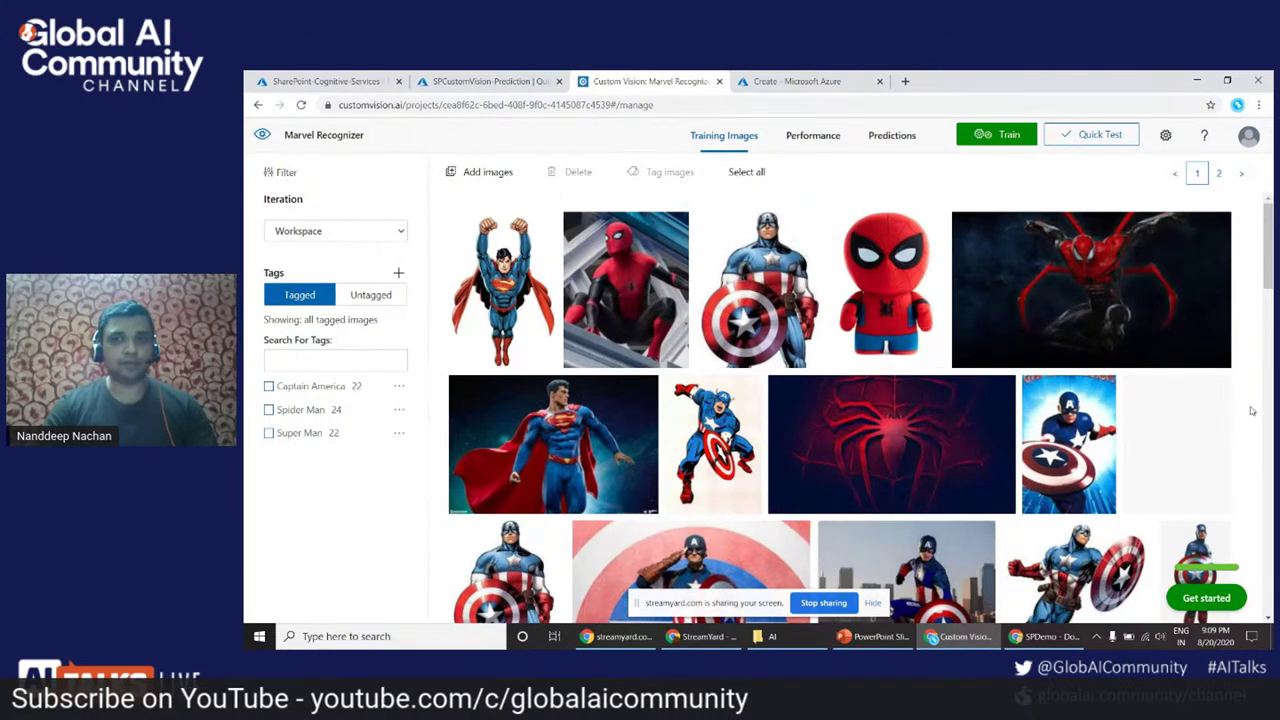
scroll(1258, 408, "down", 3)
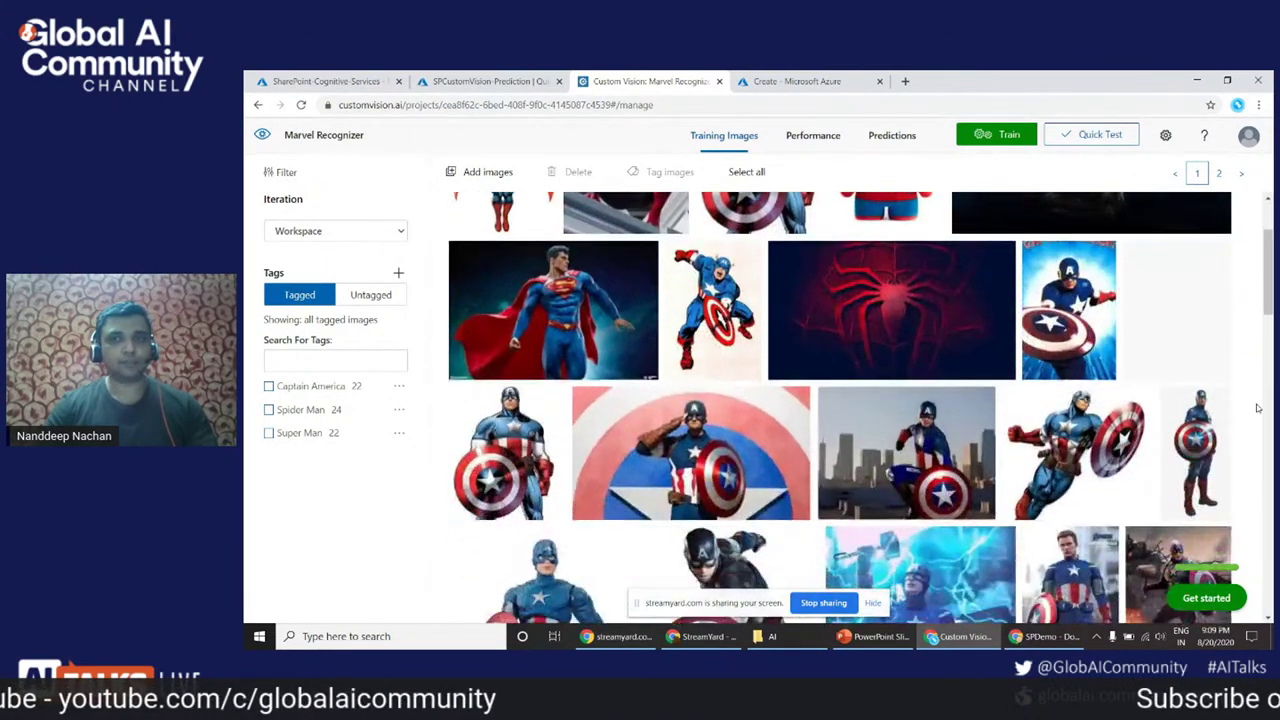
scroll(1258, 408, "up", 1)
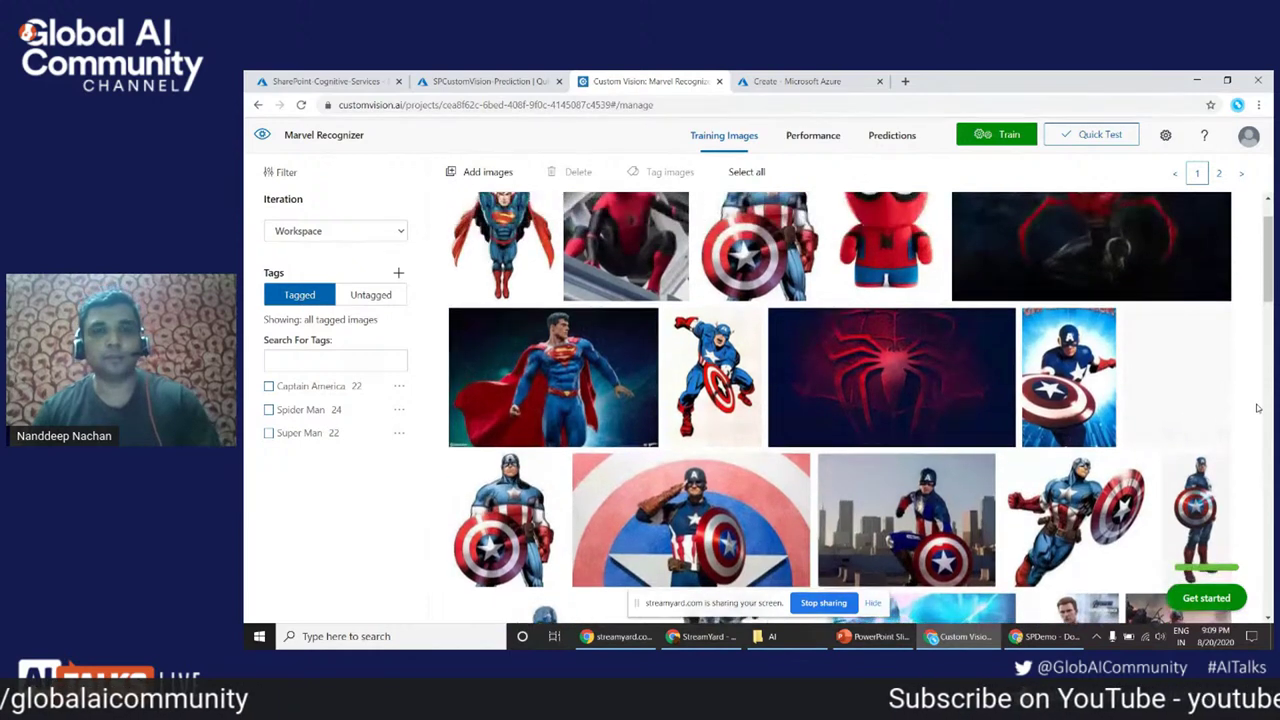
scroll(1258, 408, "up", 1)
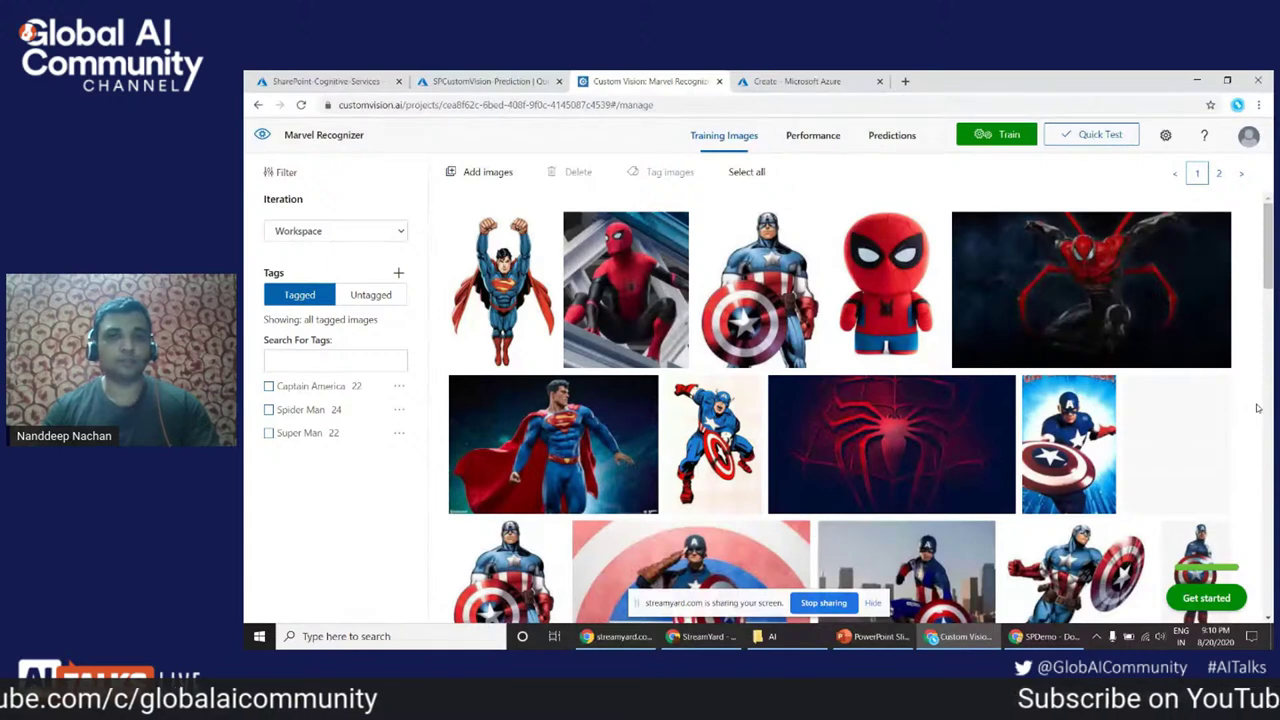
mouse_move(1217, 369)
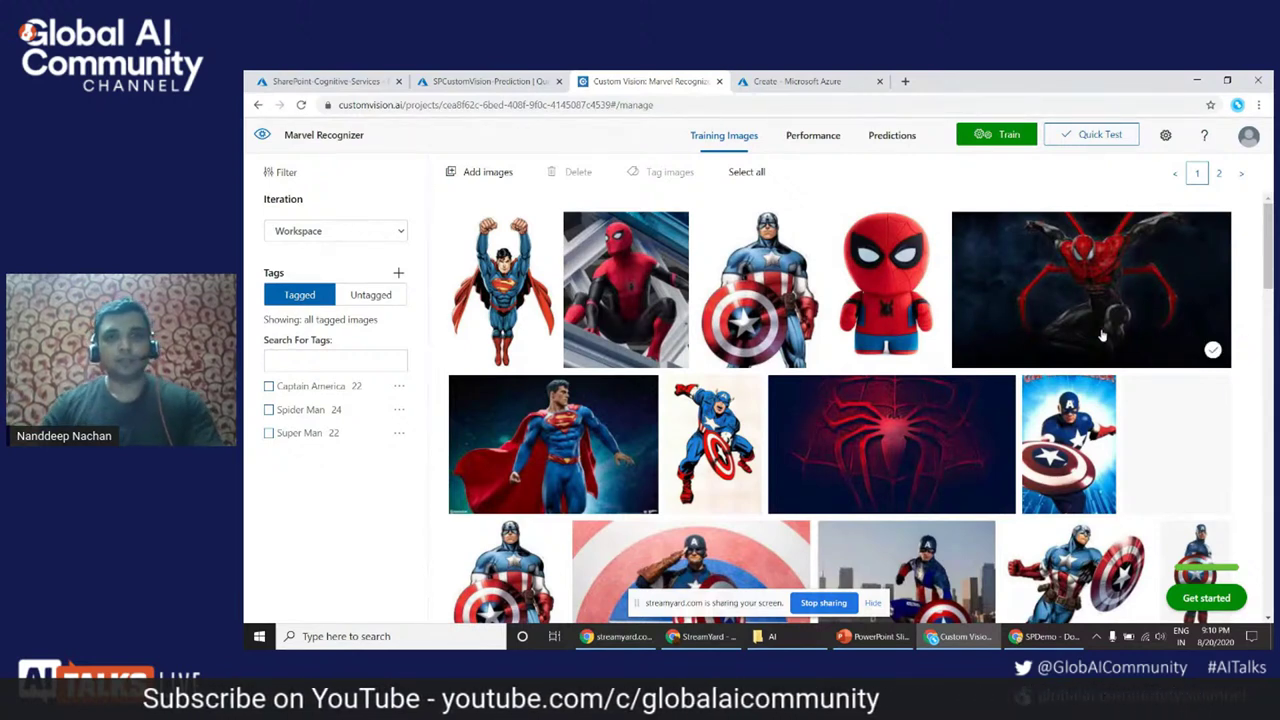
left_click(328, 359)
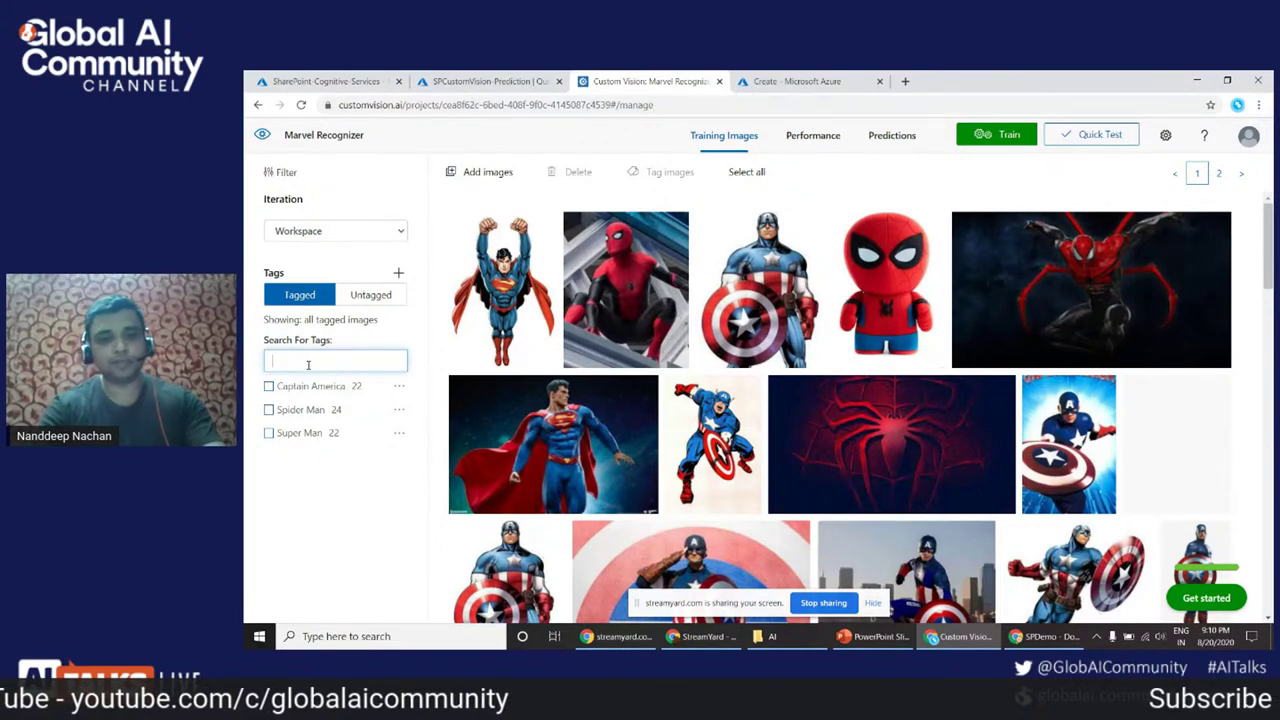
type("H")
key("BackSpace")
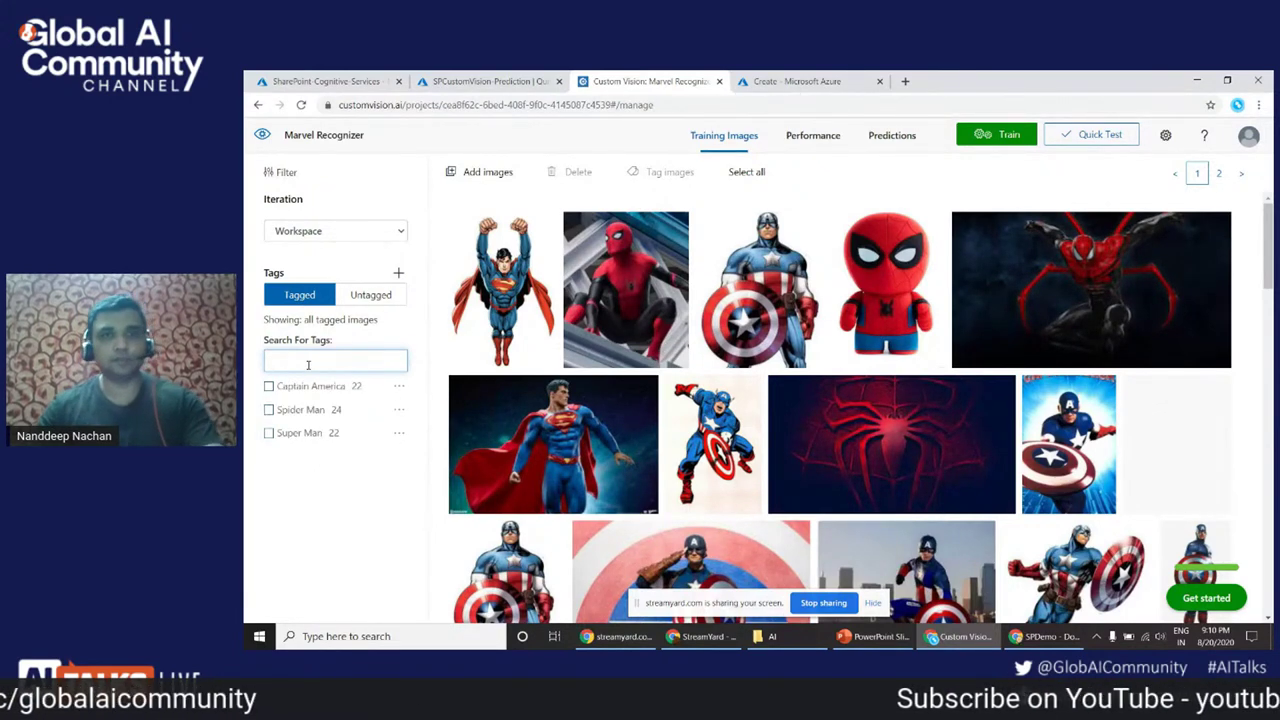
Choose sp-01.jpg from the SpiderMan folder in Desktop > AI > Custom Vision as an image to add to the training set.
left_click(474, 172)
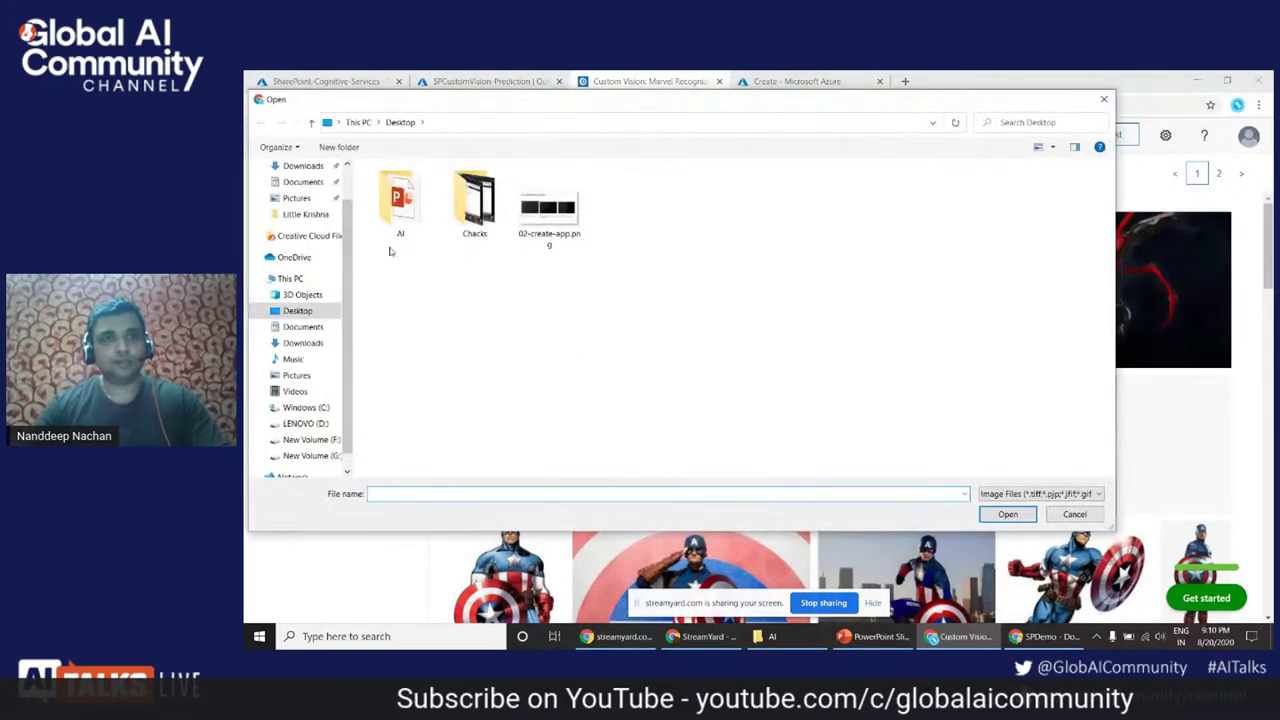
double_click(395, 212)
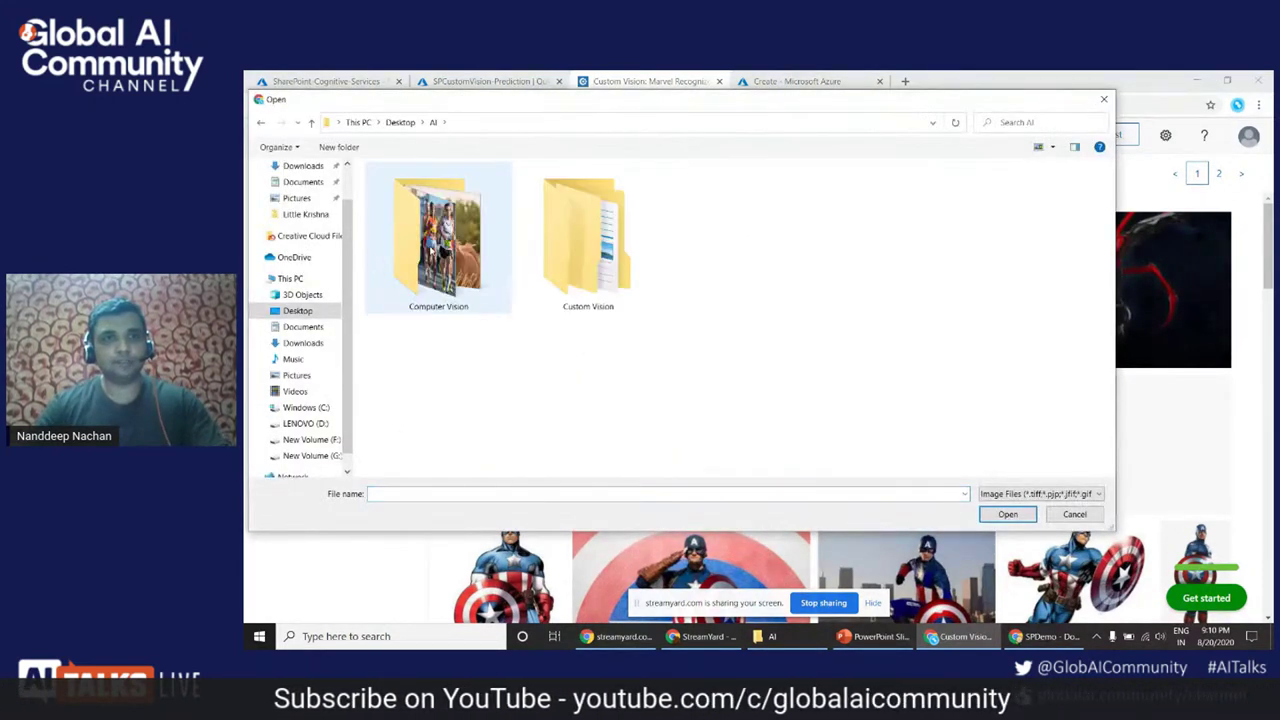
double_click(577, 243)
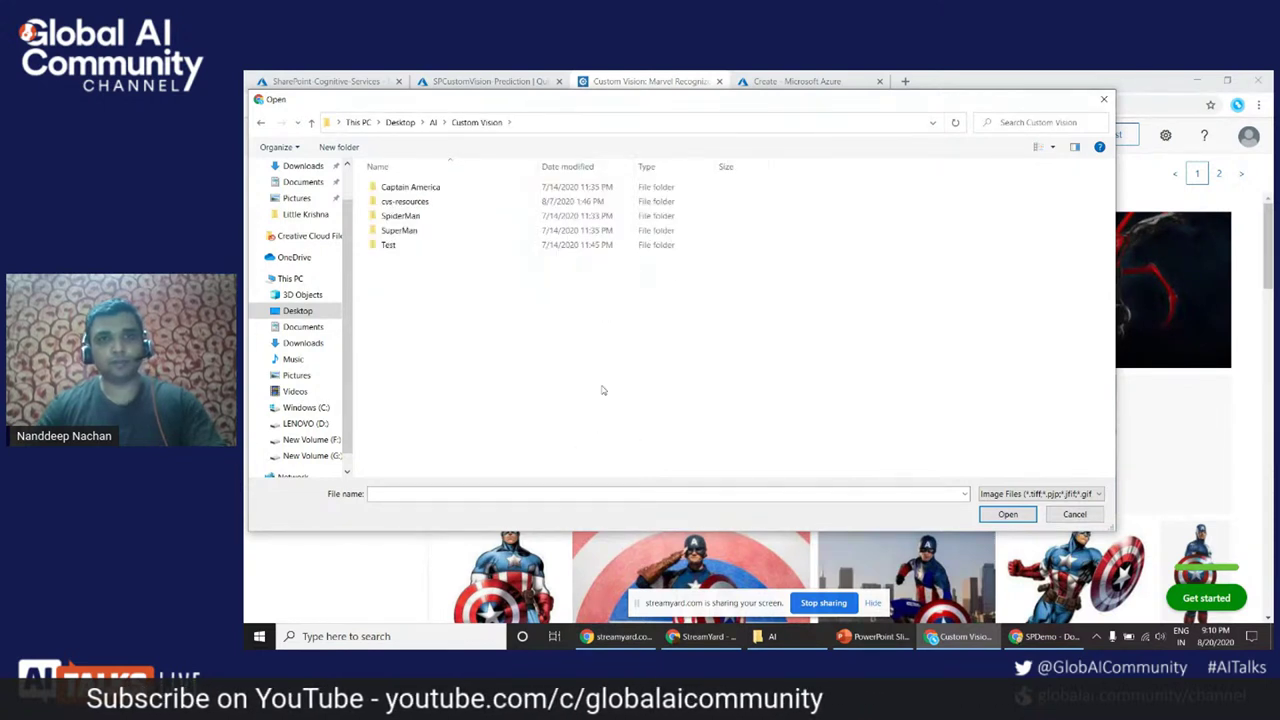
left_click(400, 218)
double_click(400, 218)
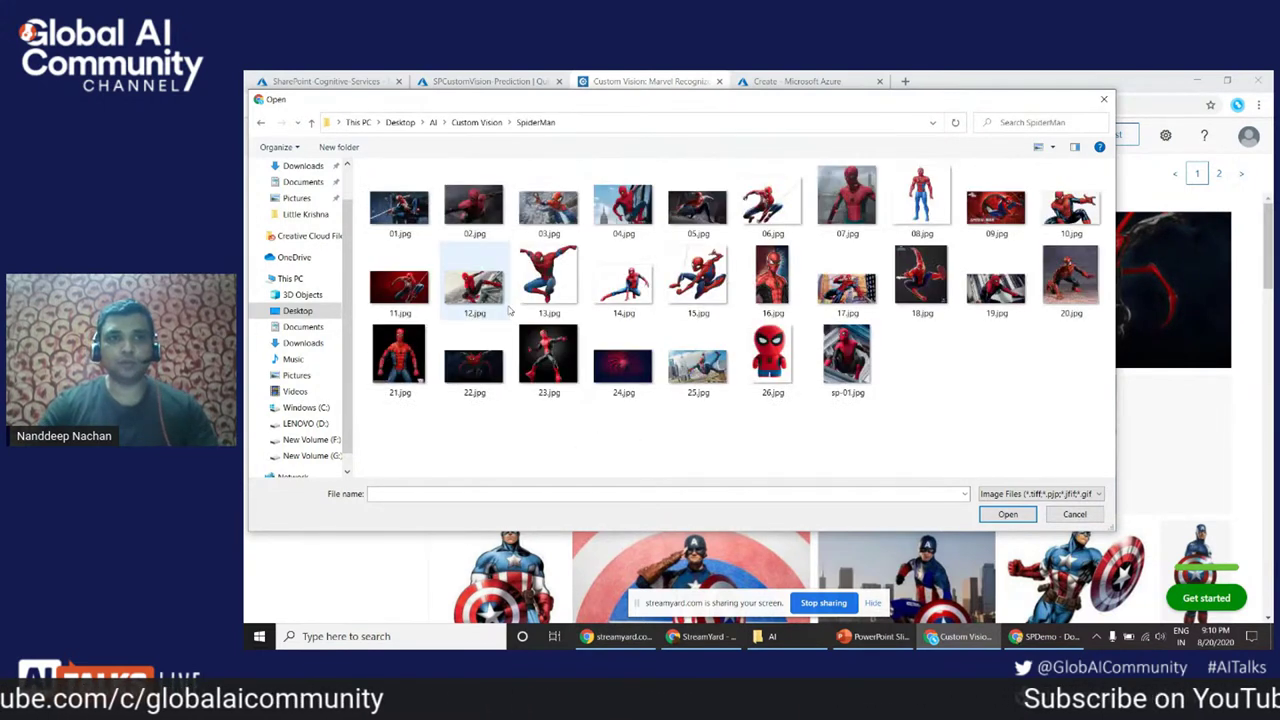
left_click(548, 355)
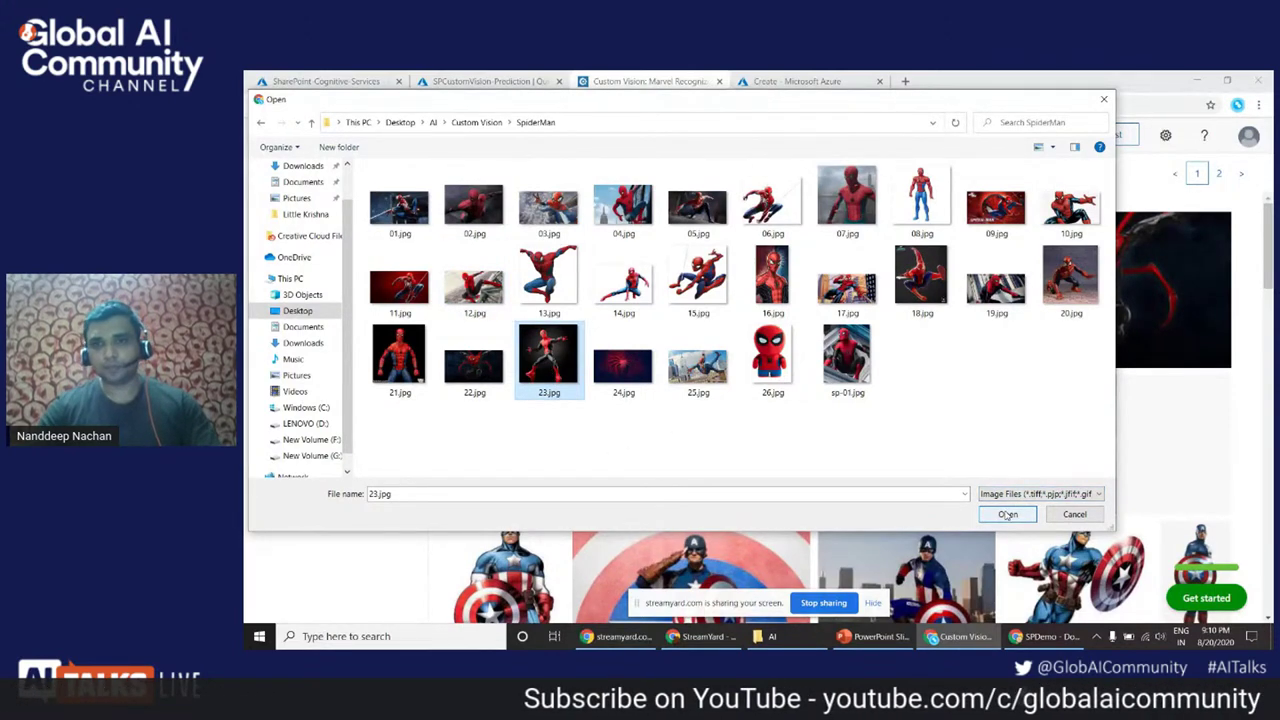
left_click(847, 358)
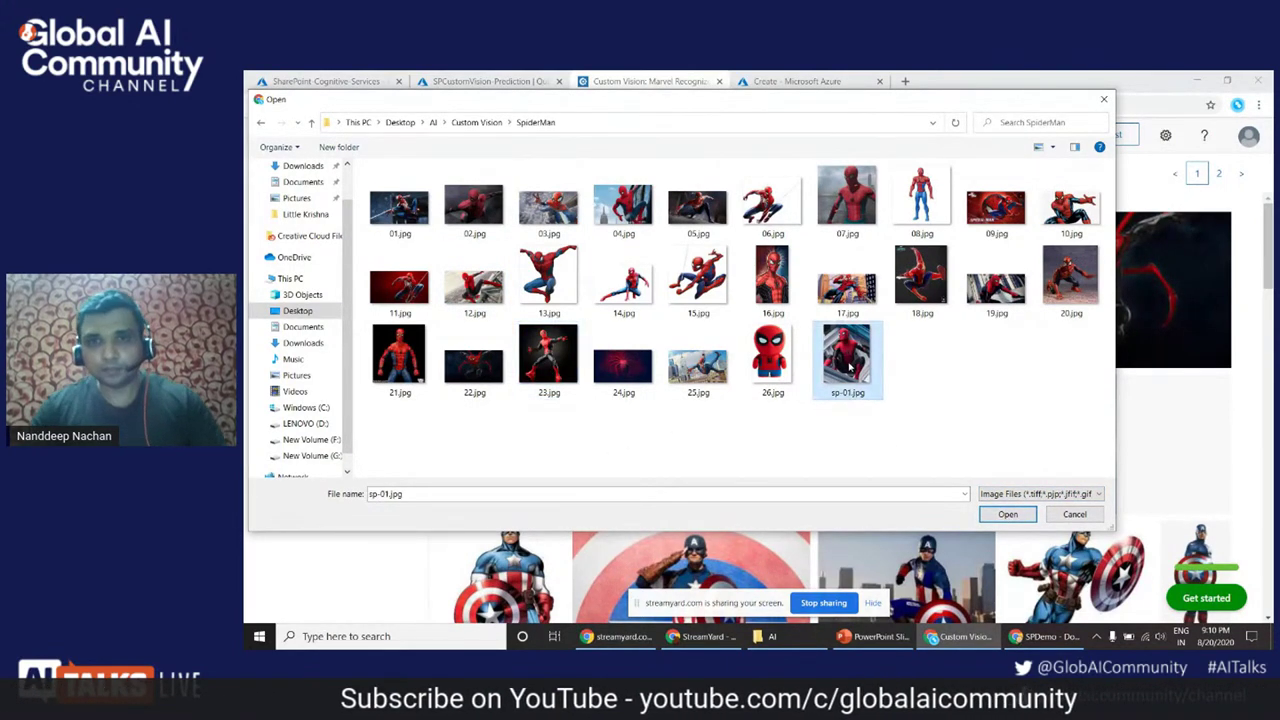
left_click(1007, 514)
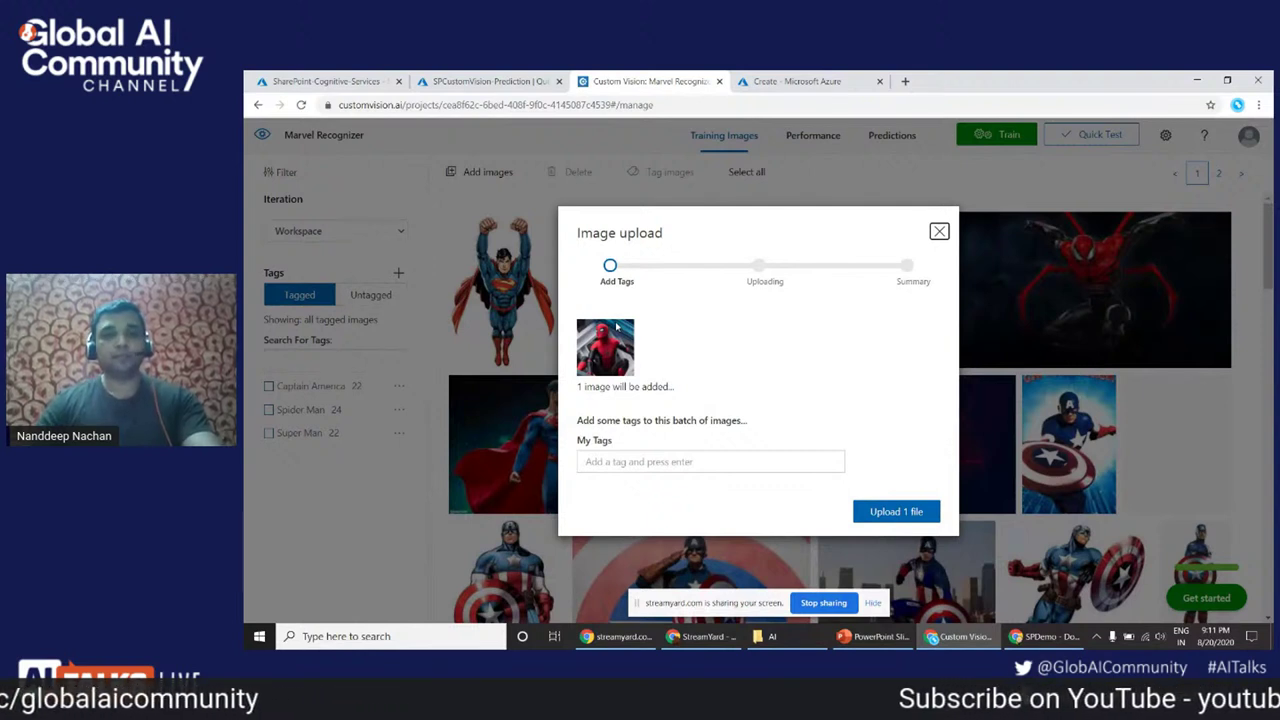
Try to upload the chosen image with the existing Spider Man tag and finish the image upload.
left_click(627, 461)
type("Sp")
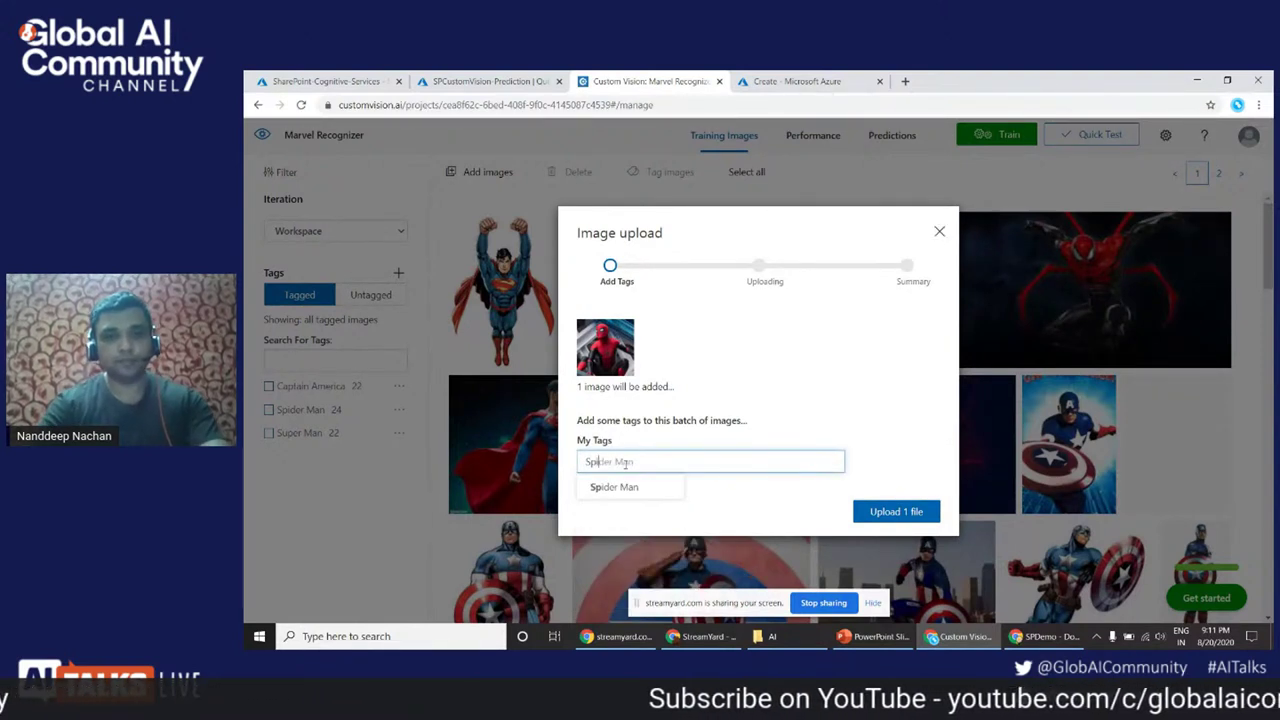
key("BackSpace")
key("BackSpace")
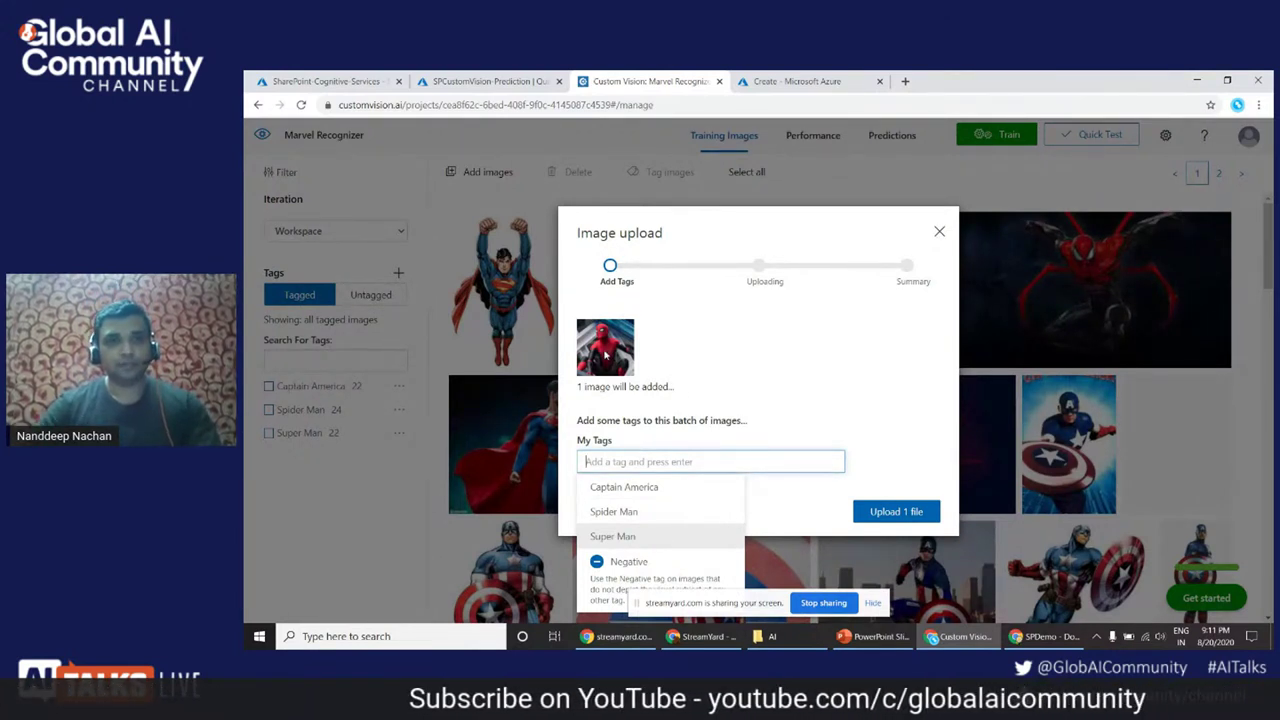
left_click(614, 514)
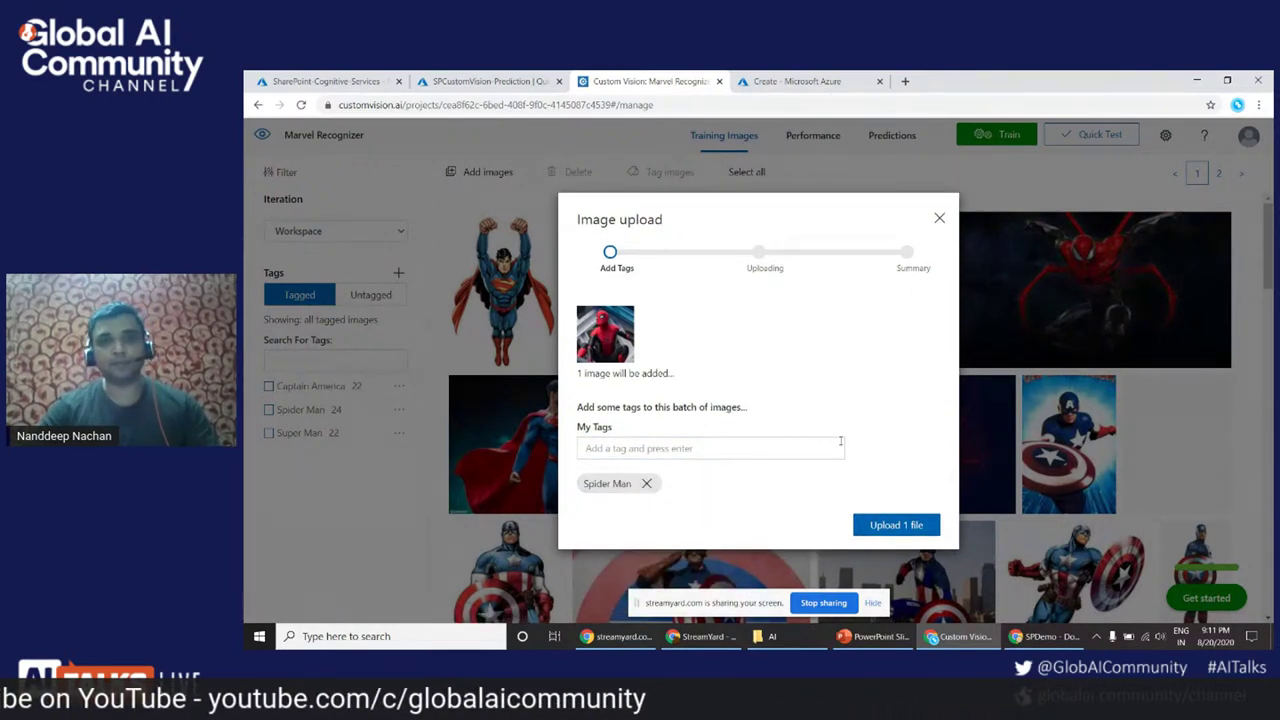
left_click(890, 522)
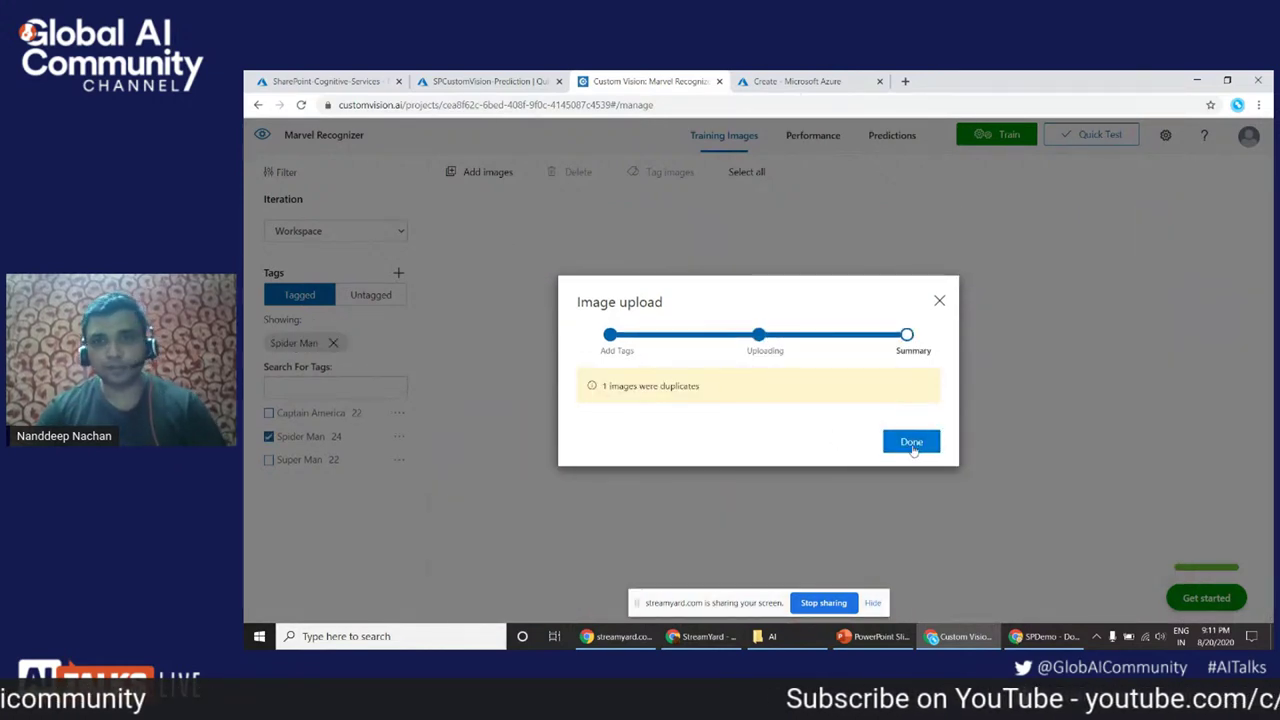
left_click(915, 444)
Add 25.jpg from the SpiderMan folder to the training images with the Spider Man tag.
left_click(485, 175)
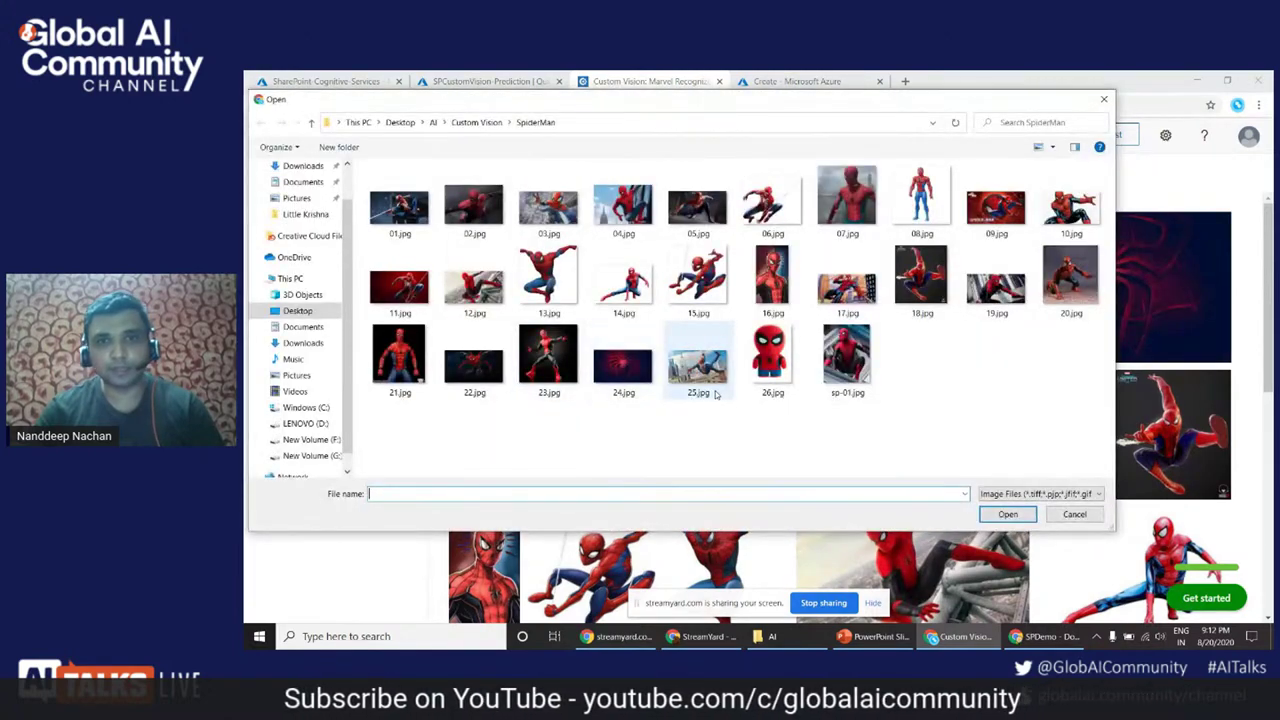
left_click(712, 390)
left_click(1007, 514)
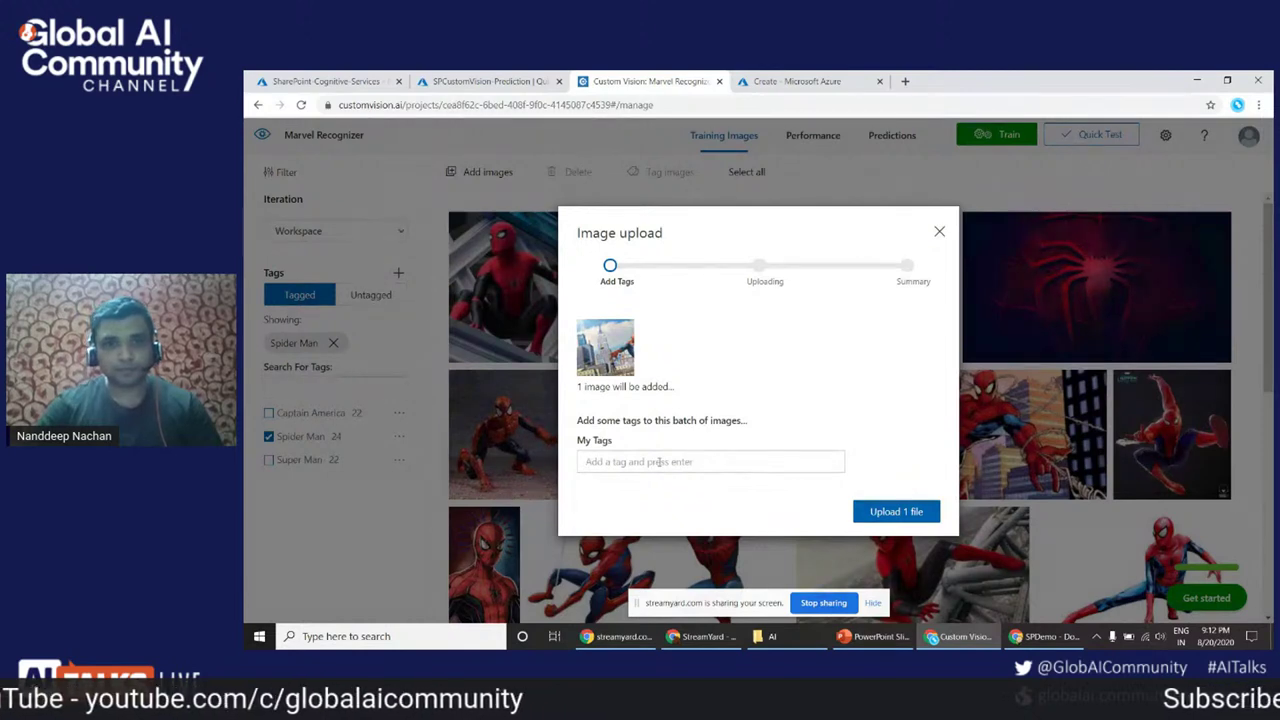
left_click(694, 461)
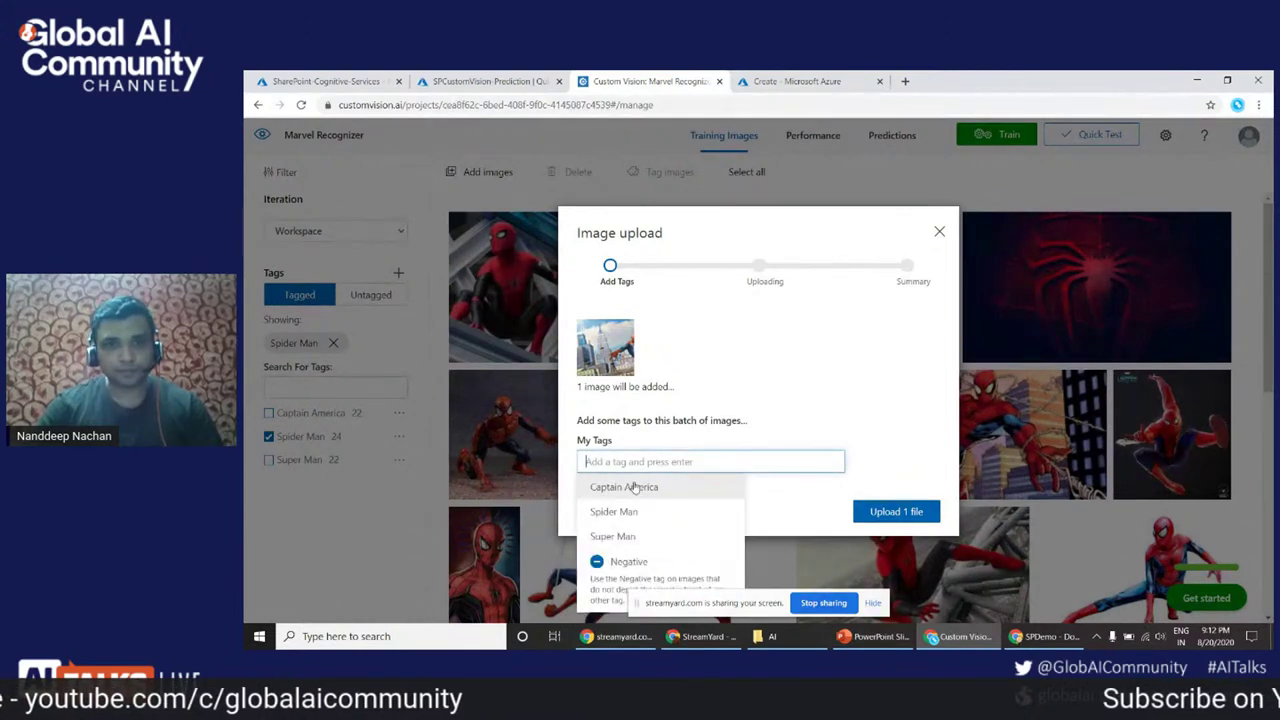
left_click(612, 537)
left_click(890, 524)
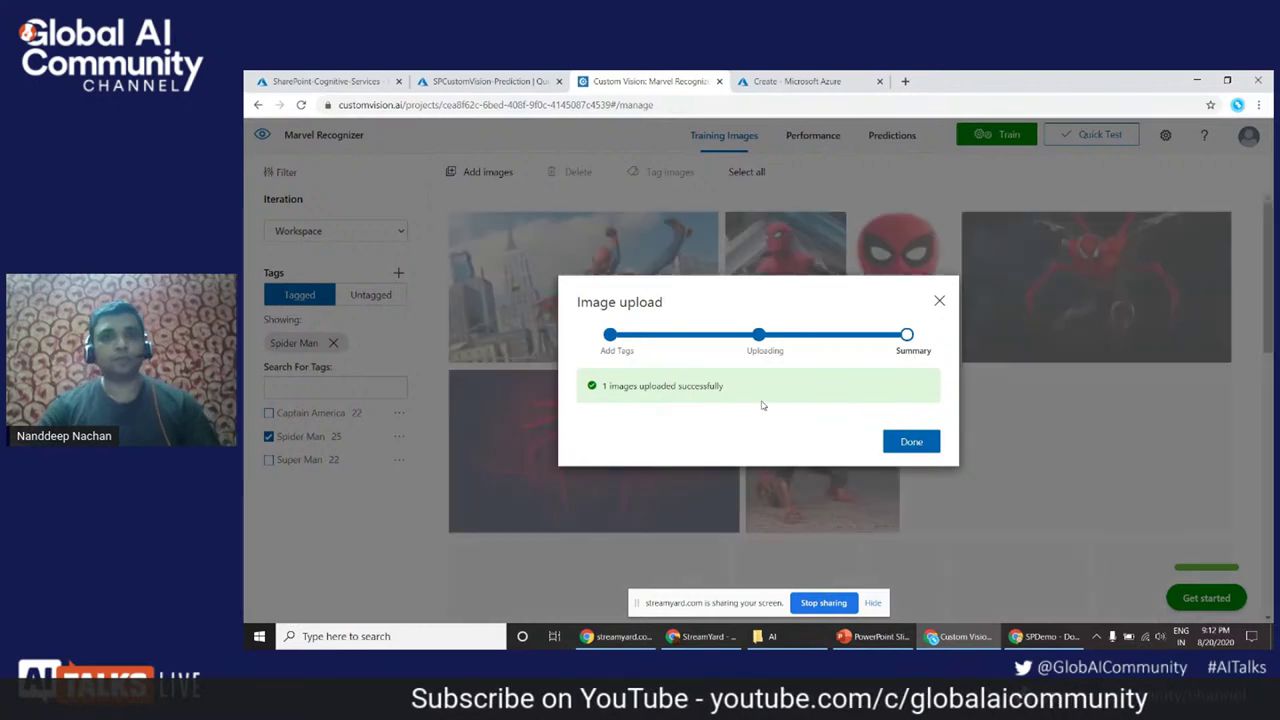
left_click(911, 442)
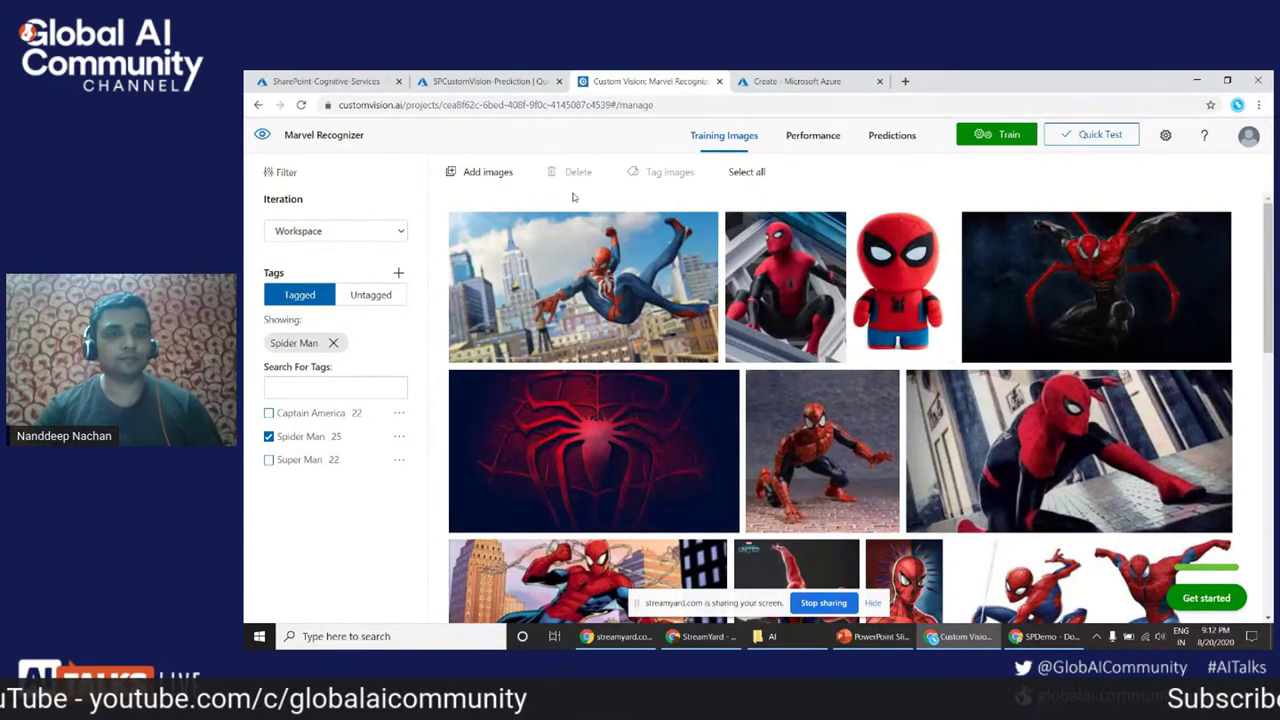
Try to train the Marvel Recognizer model with Quick Training, and close the training type dialog.
left_click(988, 139)
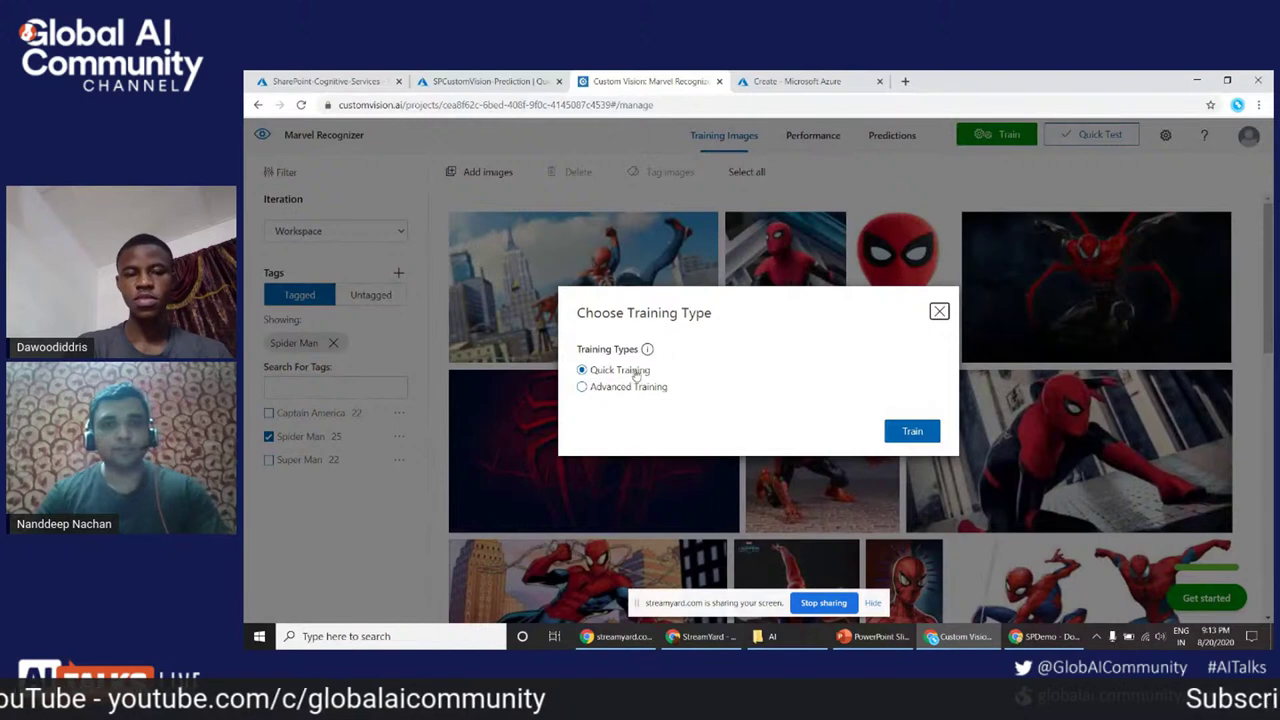
left_click(912, 431)
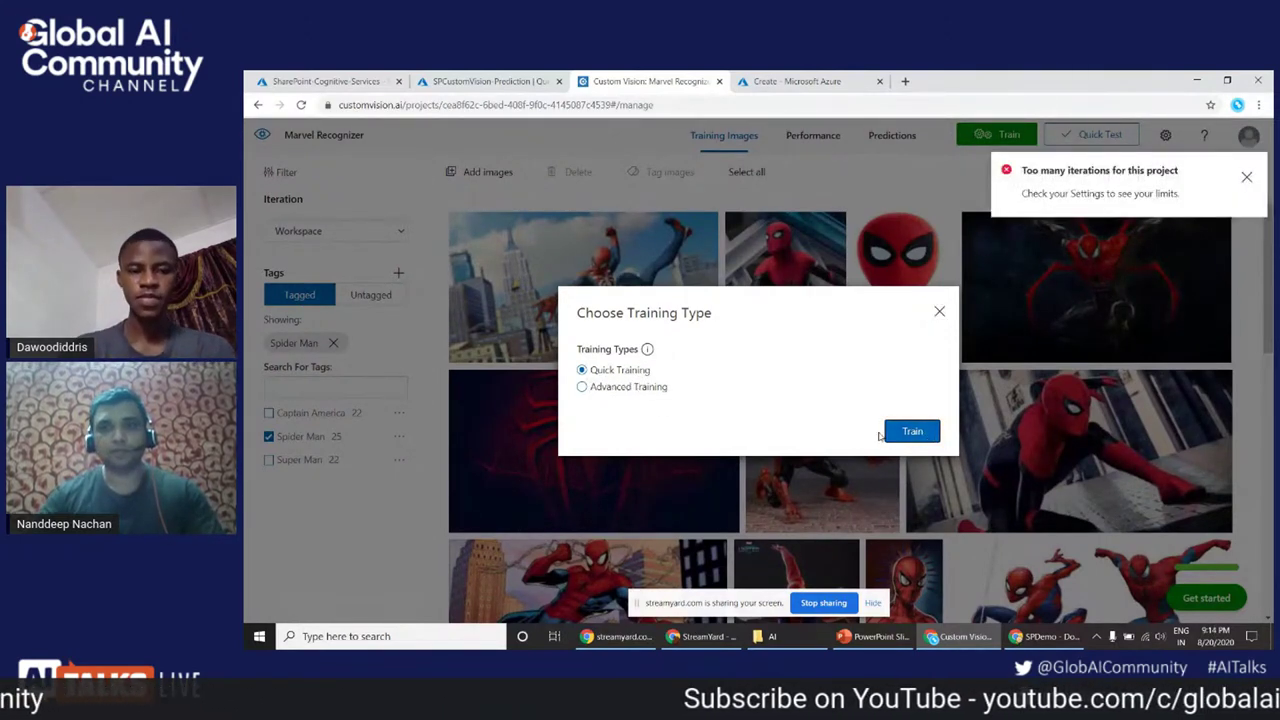
left_click(1247, 179)
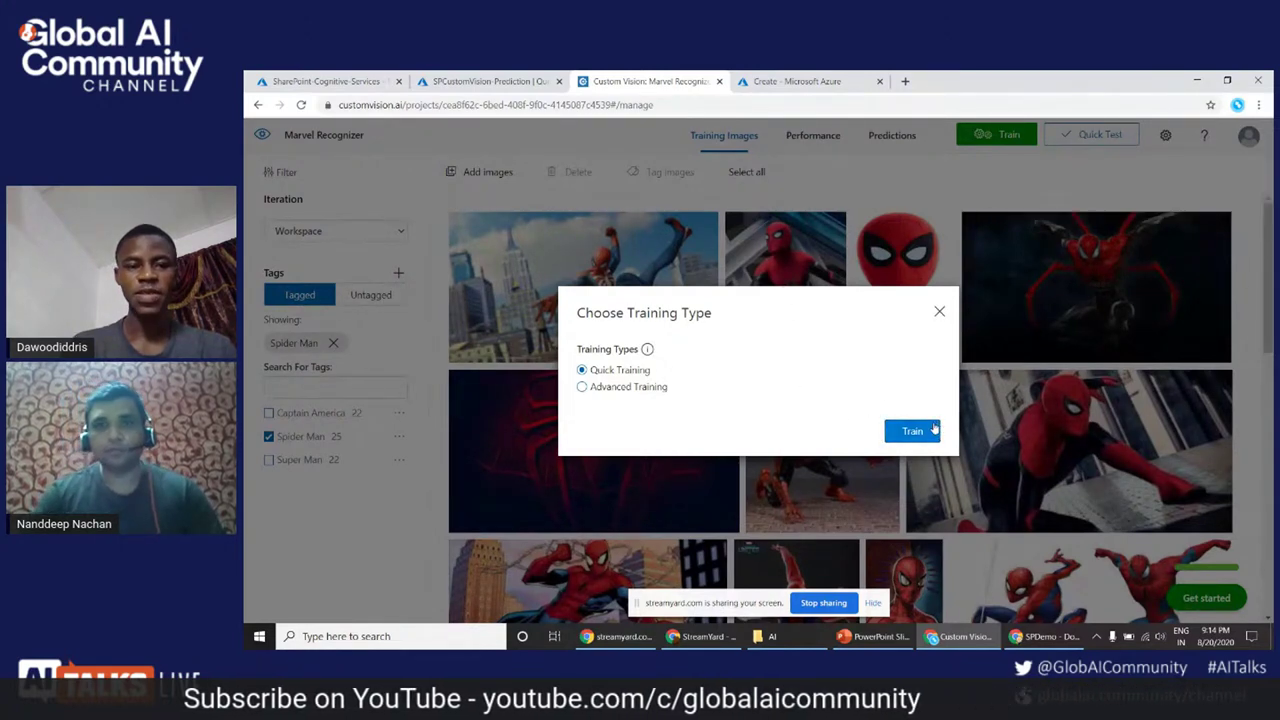
left_click(940, 312)
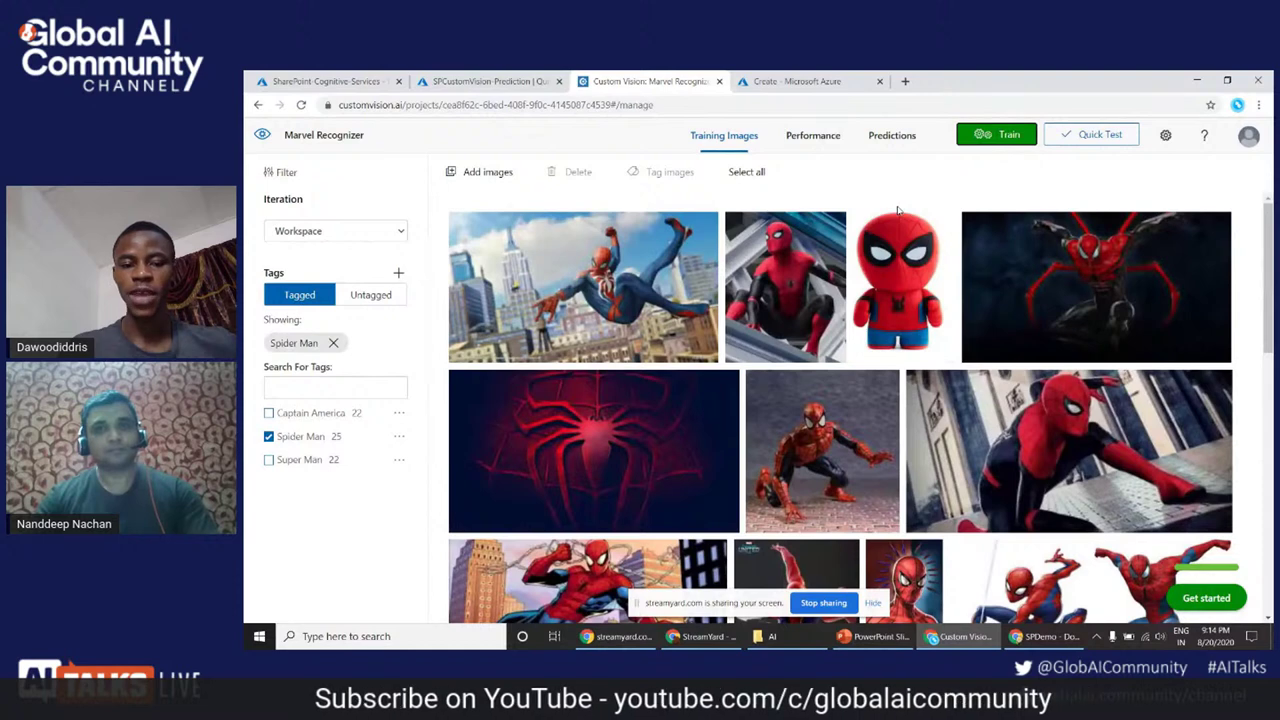
Switch to the PowerPoint slide show with the slide about iterations.
left_click(873, 636)
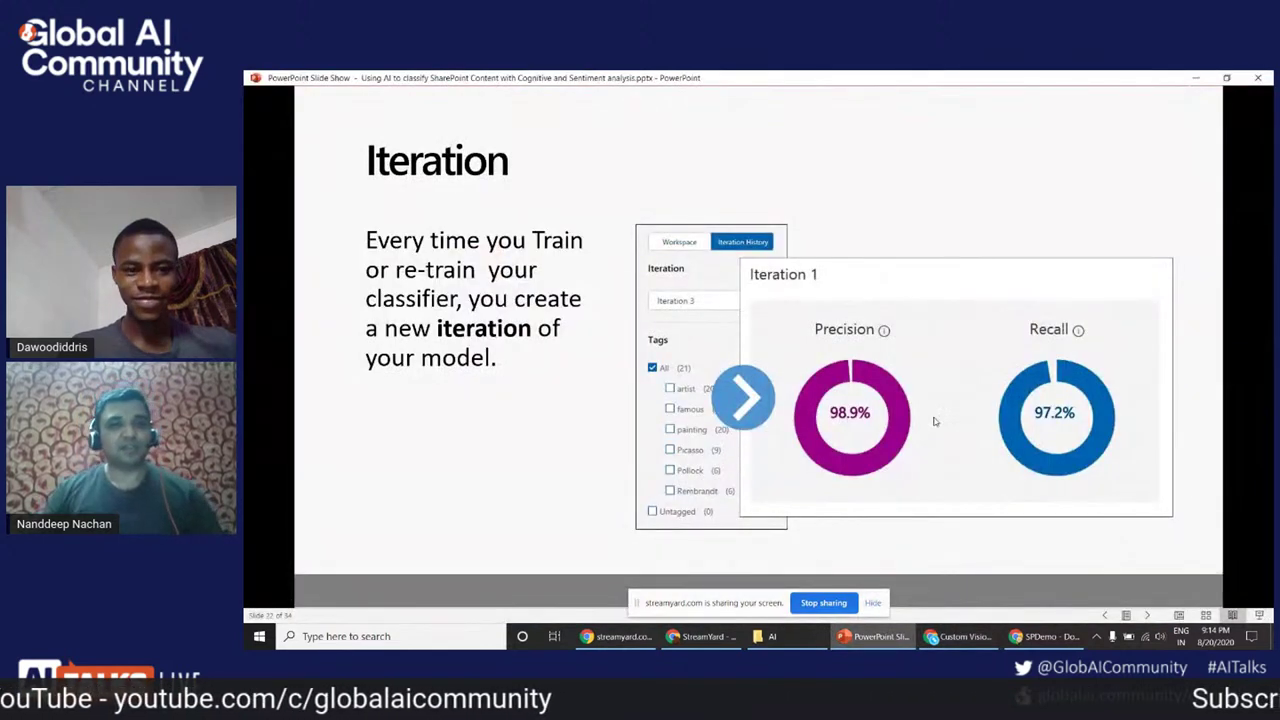